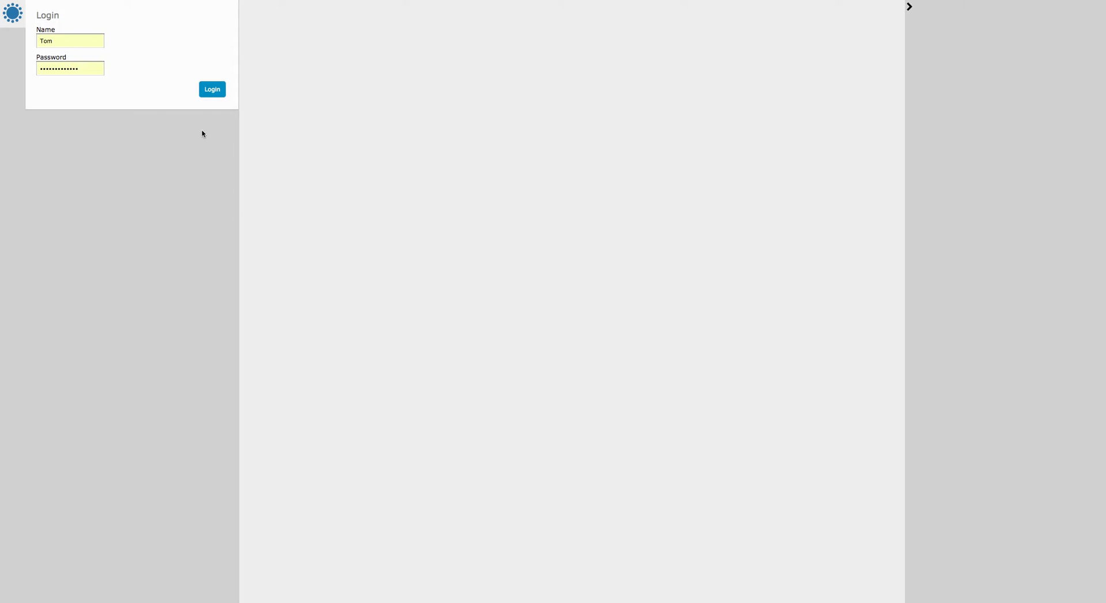
Step: Log in with the prefilled user name and password
{"action": "left_click", "coordinate": [213, 90]}
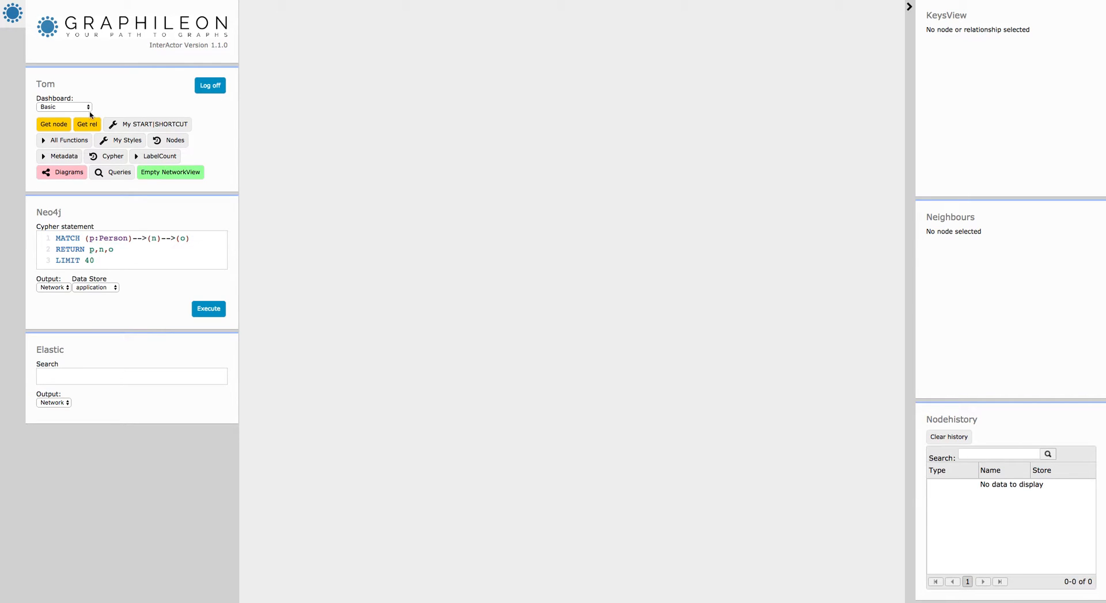
Step: Try collapsing and restoring both sidebars, and view the list of available dashboards while keeping Basic
{"action": "left_click", "coordinate": [12, 17]}
{"action": "left_click", "coordinate": [11, 17]}
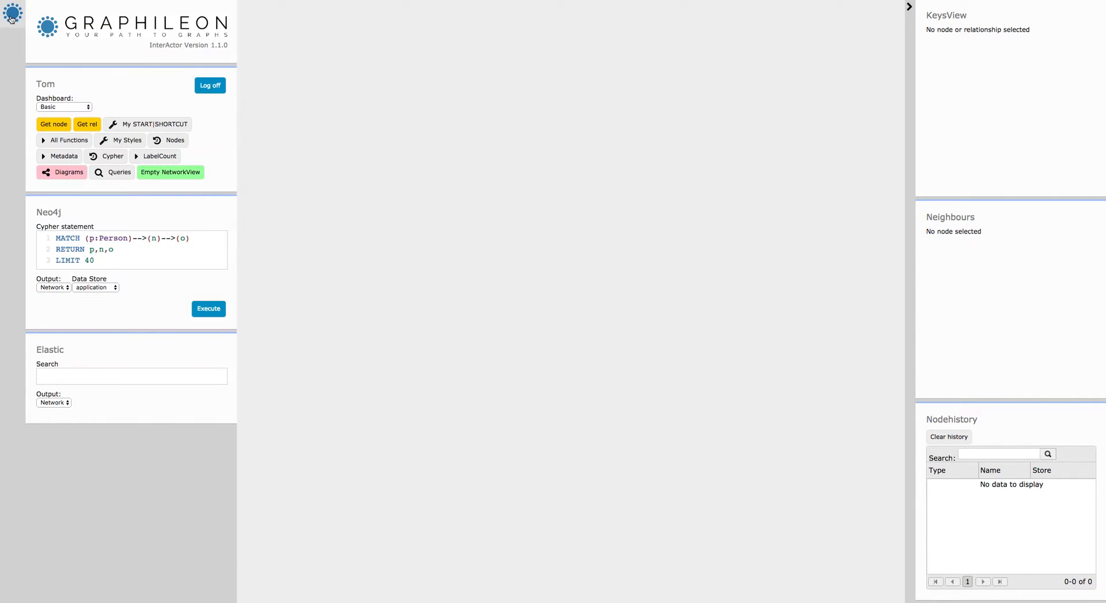
{"action": "left_click", "coordinate": [909, 7]}
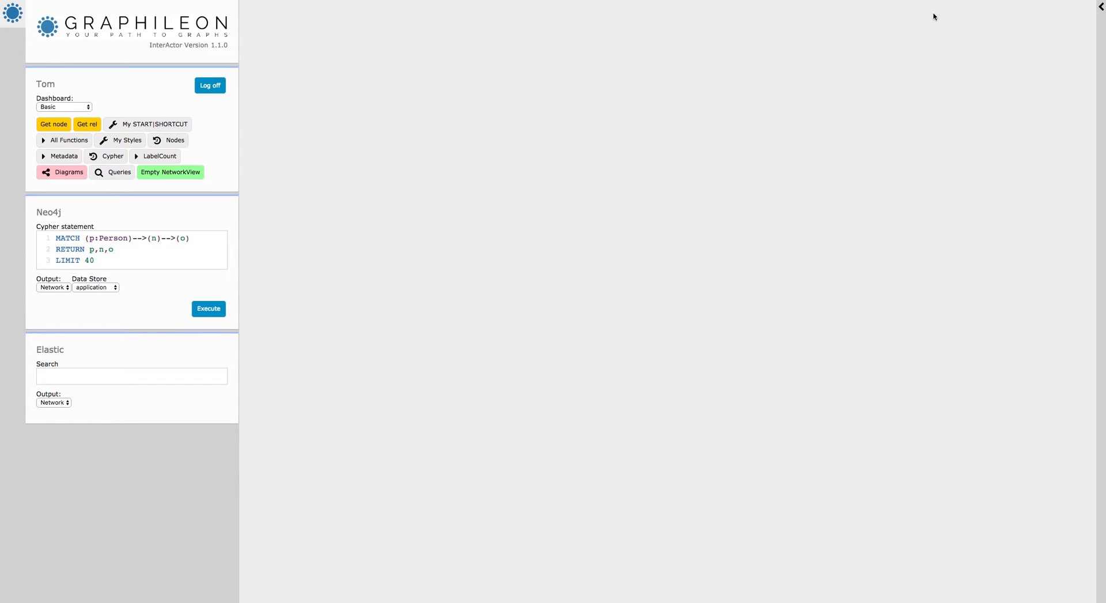
{"action": "left_click", "coordinate": [1102, 8]}
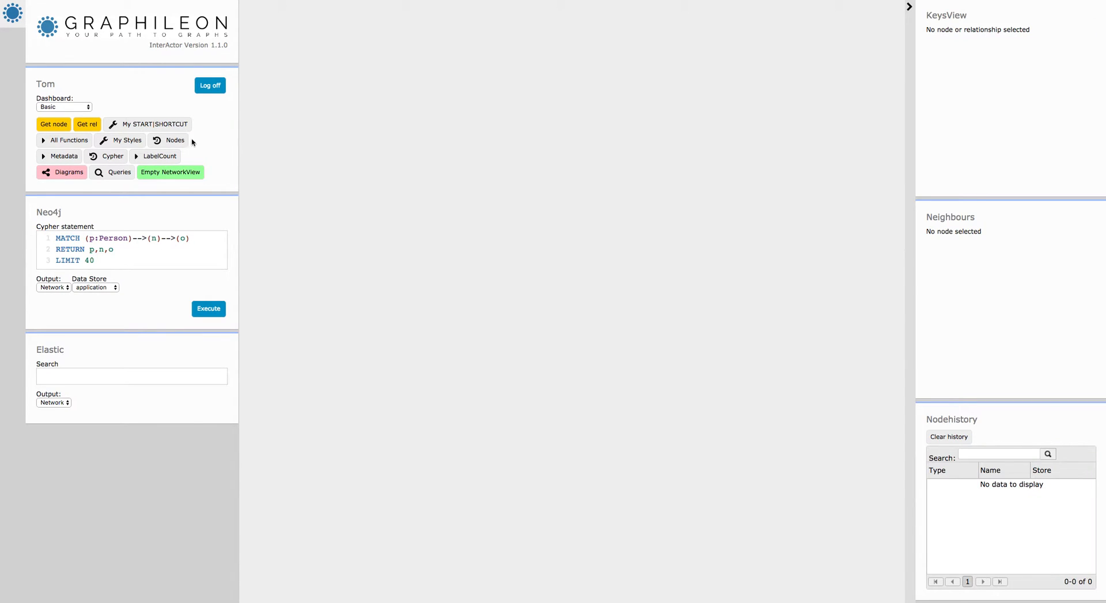
{"action": "left_click", "coordinate": [89, 108]}
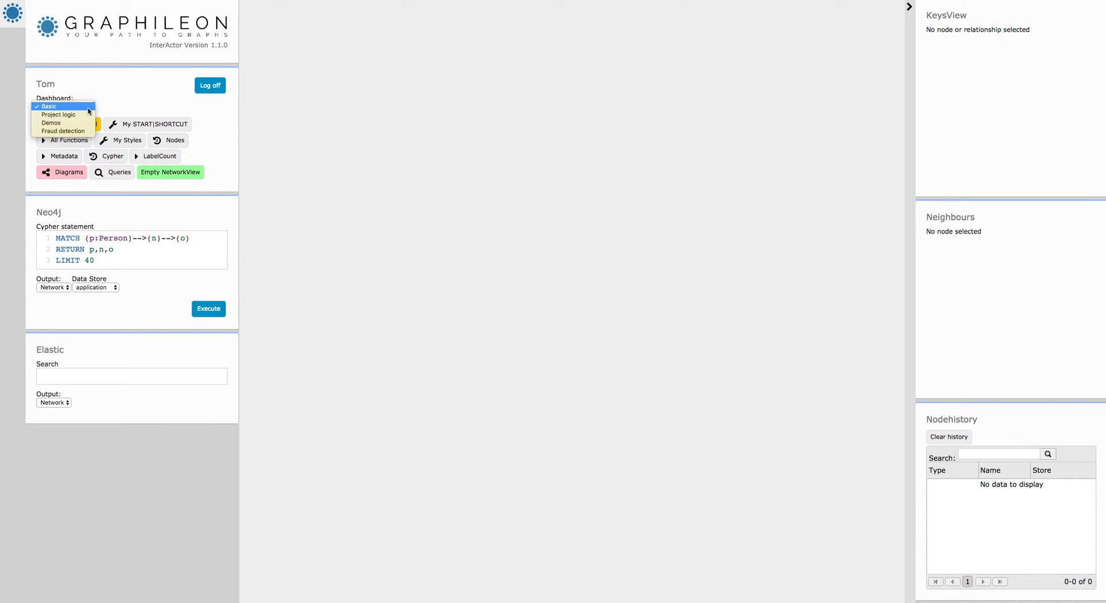
{"action": "left_click", "coordinate": [117, 108]}
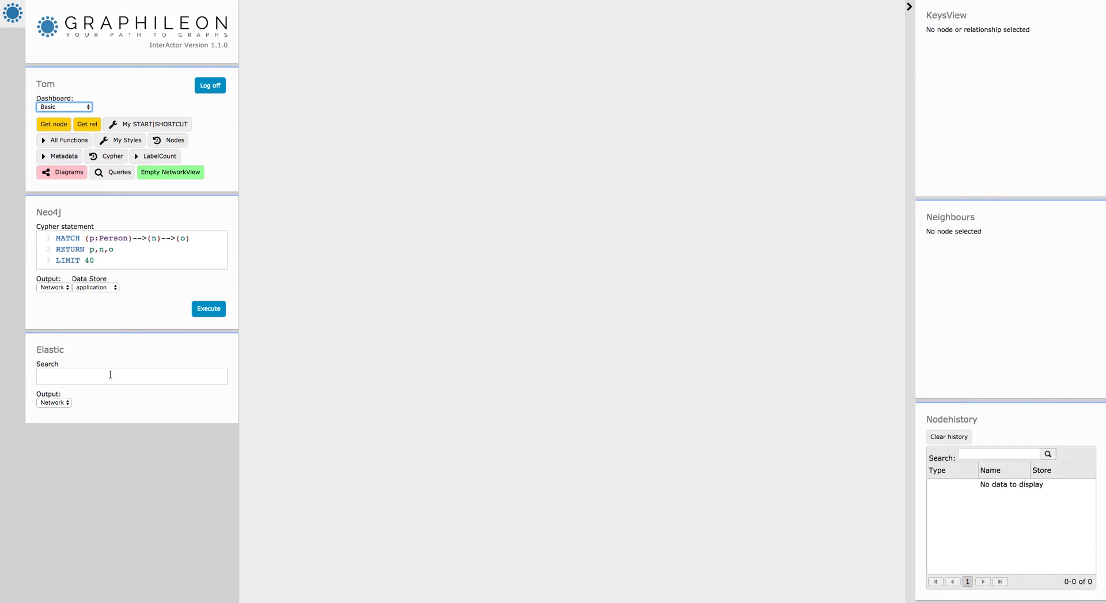
Step: Open the My START|SHORTCUT setup network, maximize its view, and pin the nodes in place
{"action": "left_click", "coordinate": [155, 125]}
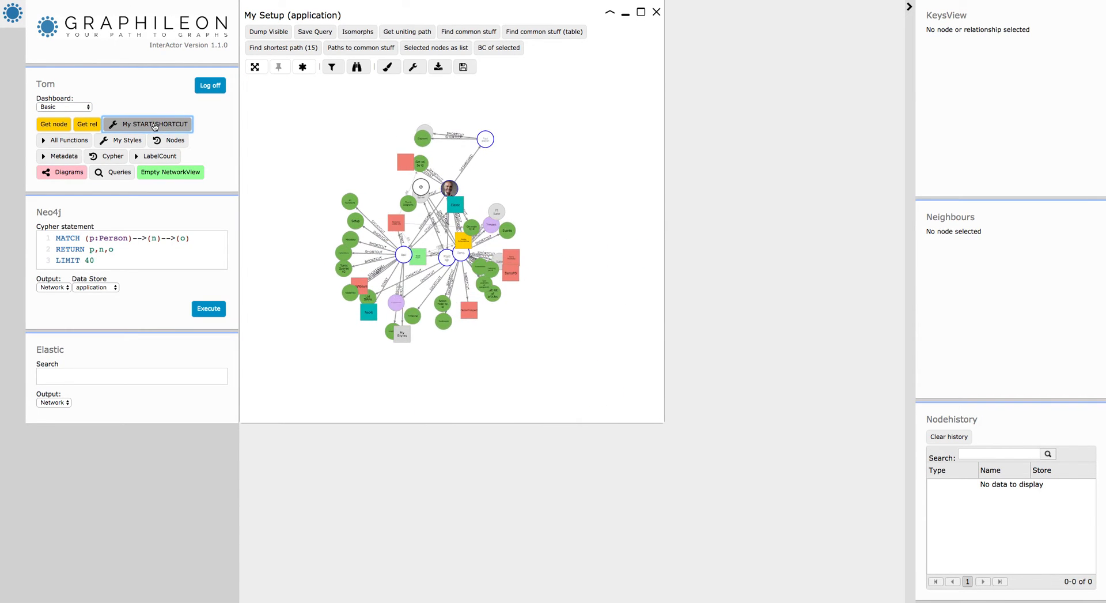
{"action": "left_click", "coordinate": [640, 12]}
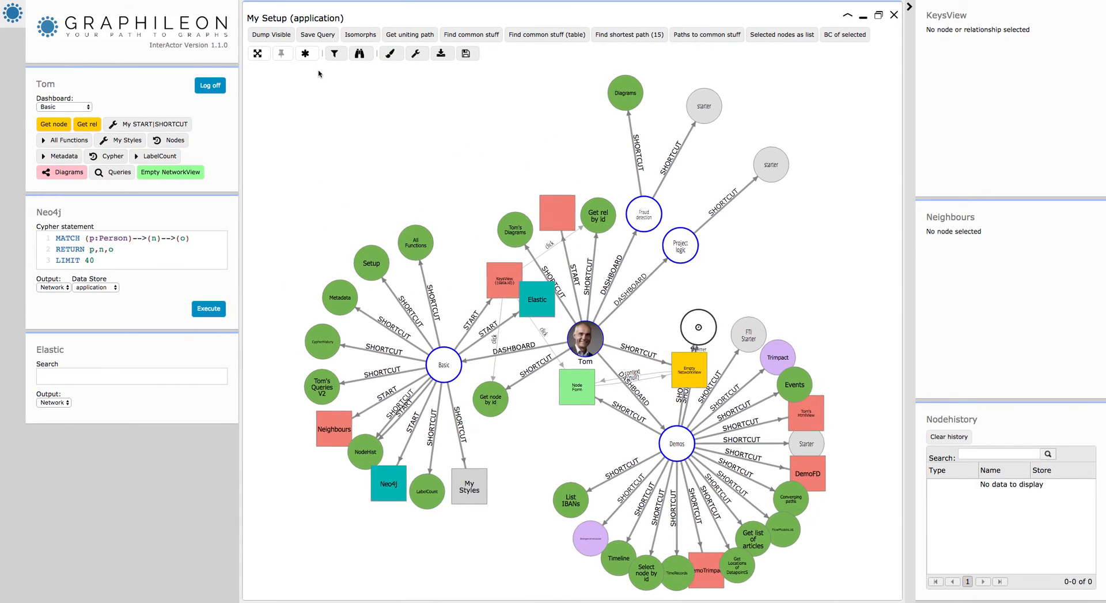
{"action": "left_click", "coordinate": [282, 53]}
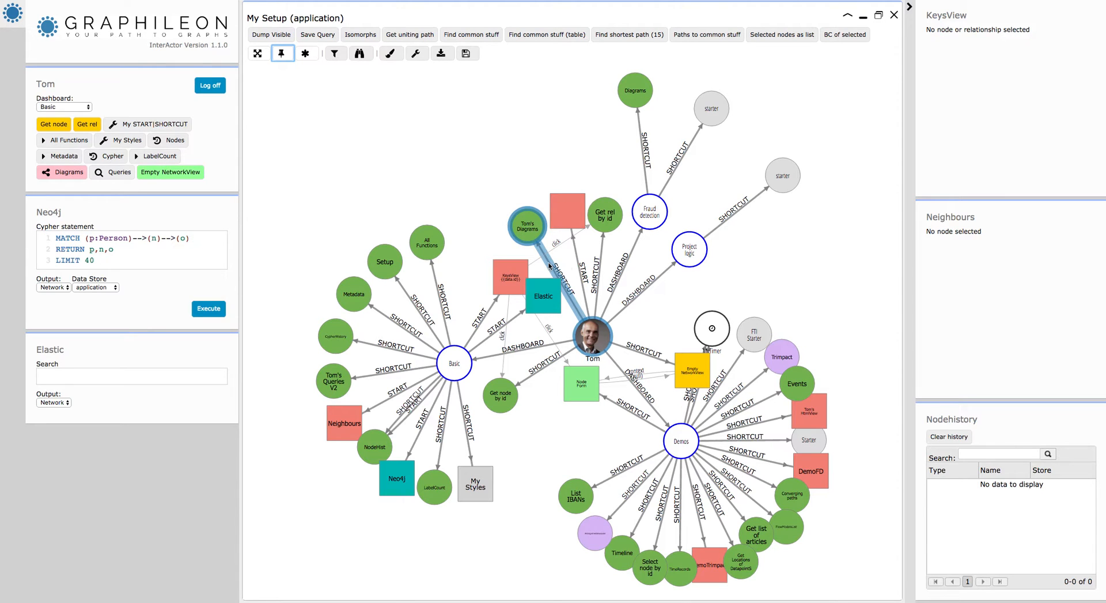
Step: View the properties of the SHORTCUT relationship leading to "Get rel by id" in its edit form, and close the form
{"action": "right_click", "coordinate": [601, 263]}
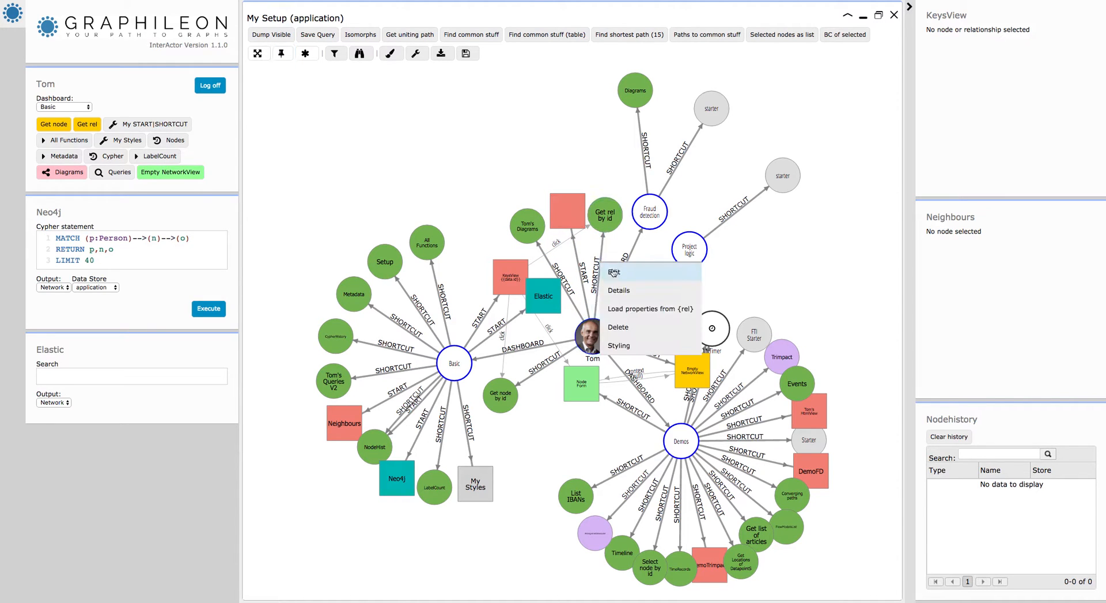
{"action": "left_click", "coordinate": [614, 273]}
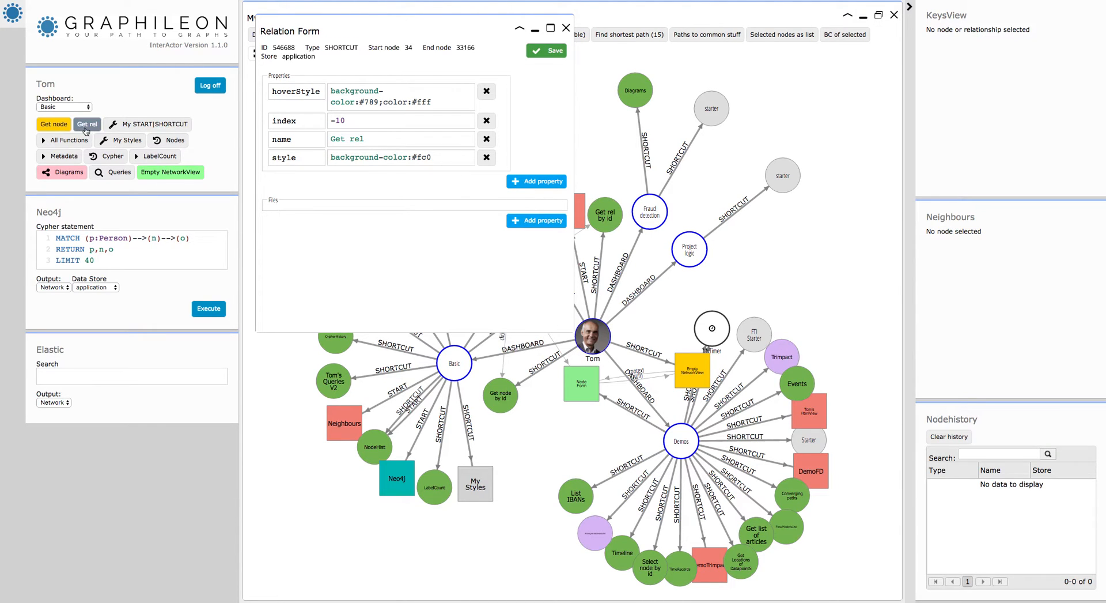
{"action": "left_click", "coordinate": [567, 30]}
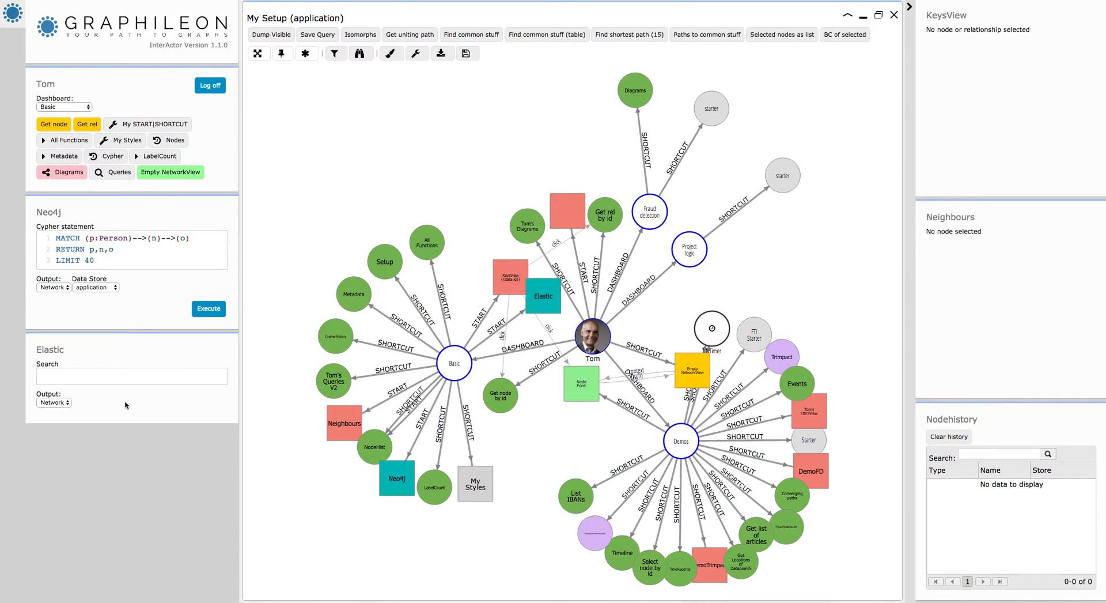
Step: Examine the Elastic node's $hideExecuteButton and $hideStores properties in an enlarged edit form, and close the form and the setup view
{"action": "right_click", "coordinate": [542, 297]}
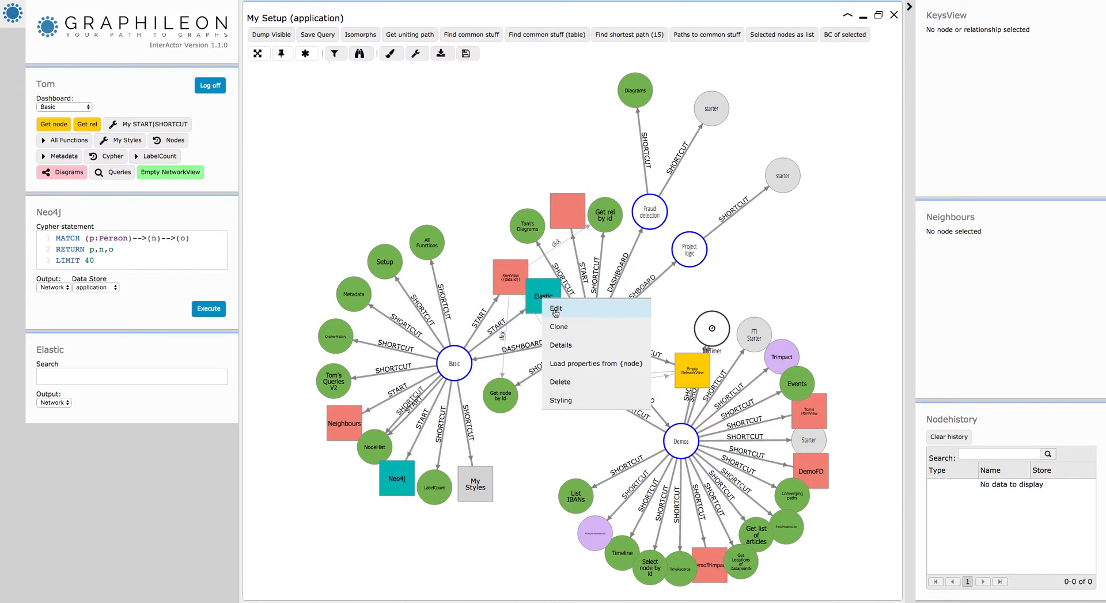
{"action": "left_click", "coordinate": [556, 311]}
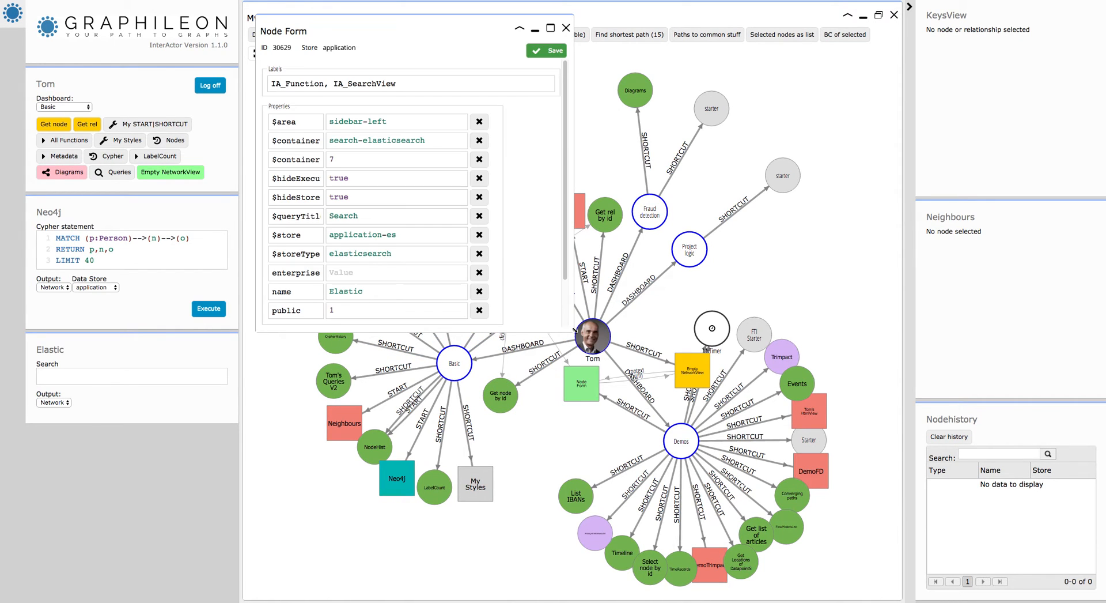
{"action": "left_click_drag", "start_coordinate": [573, 331], "coordinate": [921, 455]}
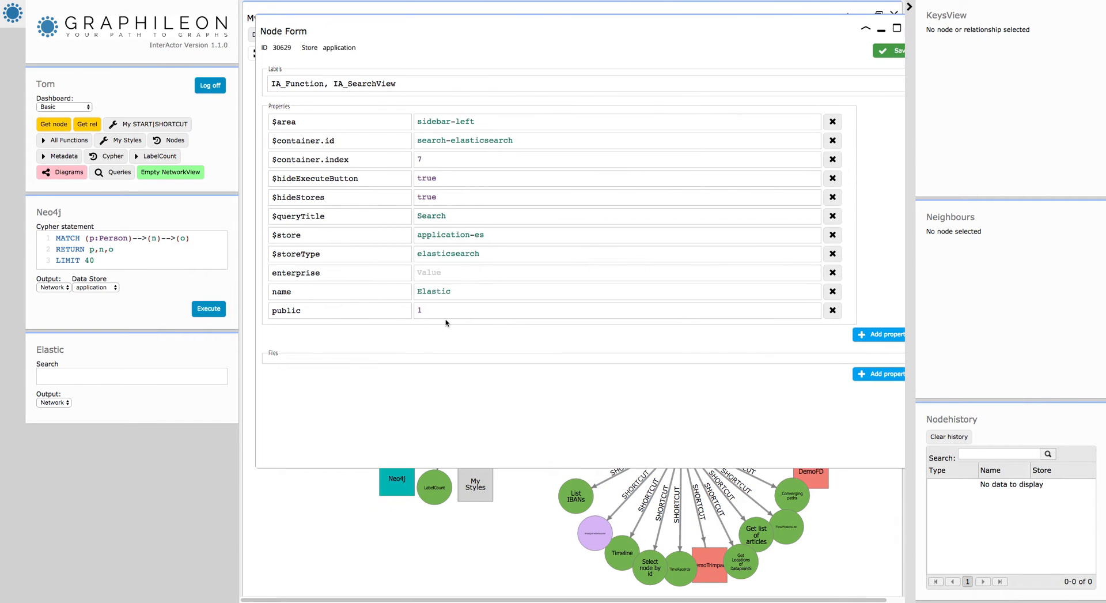
{"action": "left_click_drag", "start_coordinate": [364, 179], "coordinate": [270, 179]}
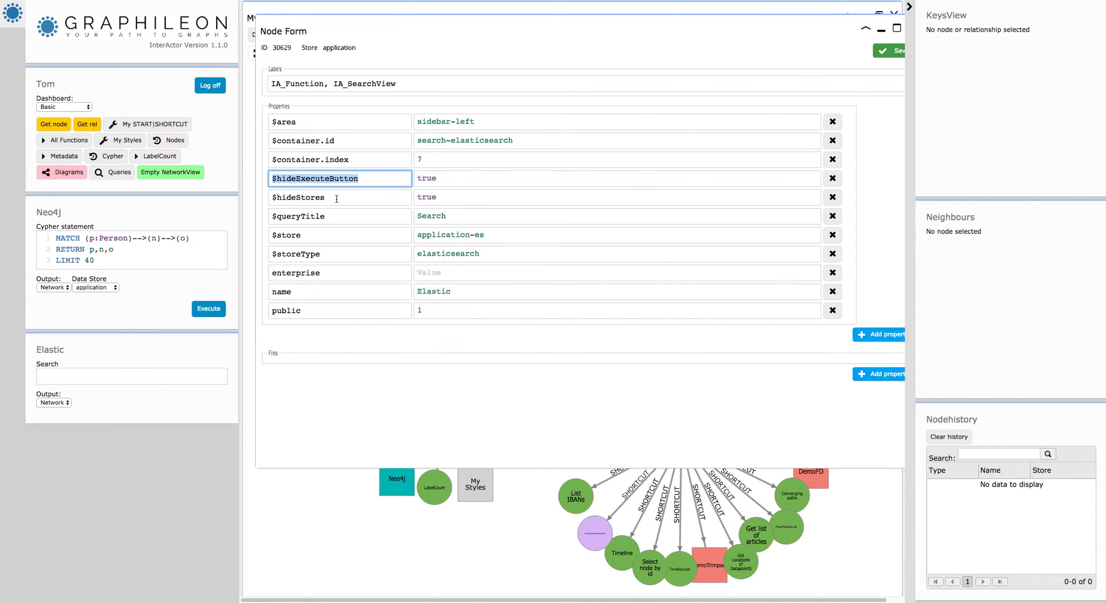
{"action": "left_click_drag", "start_coordinate": [337, 199], "coordinate": [274, 197]}
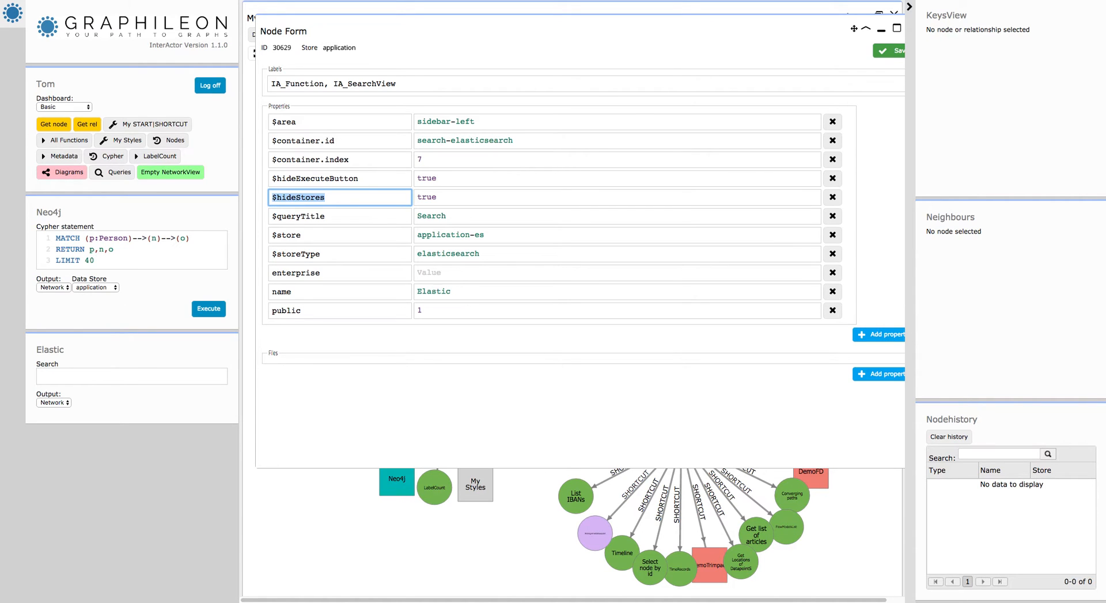
{"action": "left_click", "coordinate": [910, 8]}
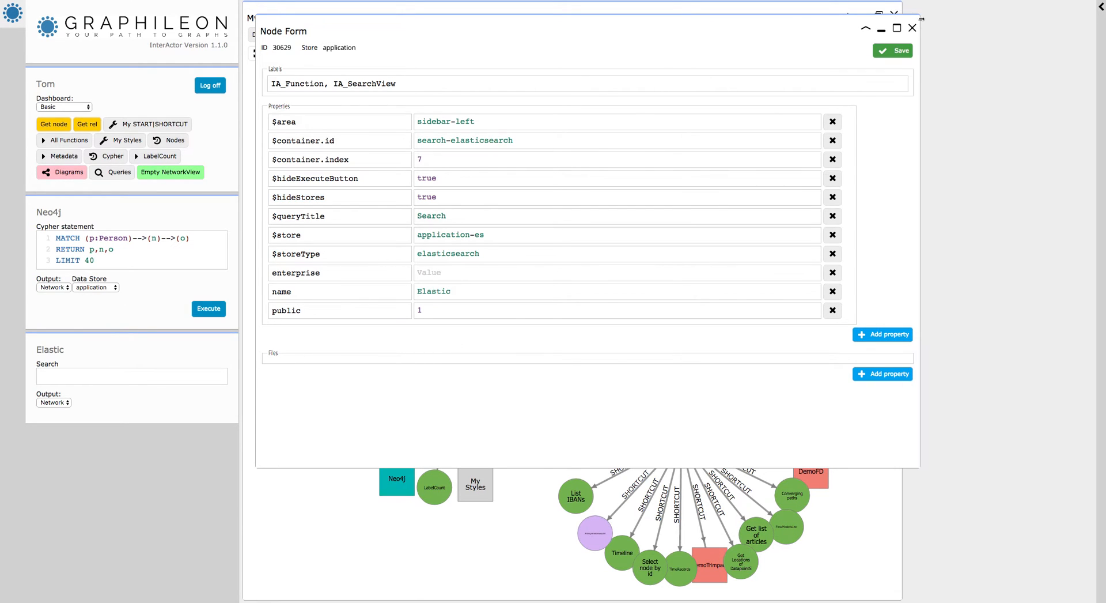
{"action": "left_click", "coordinate": [914, 27]}
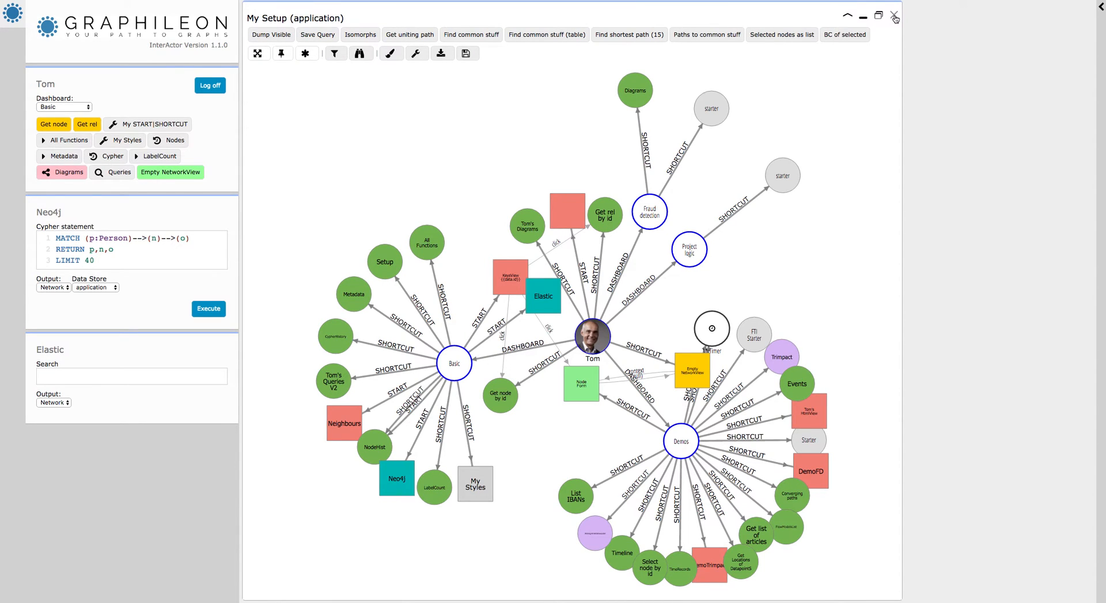
{"action": "left_click", "coordinate": [895, 17]}
Step: Execute the Person Cypher statement with Network output and maximize the resulting network view
{"action": "left_click", "coordinate": [210, 310]}
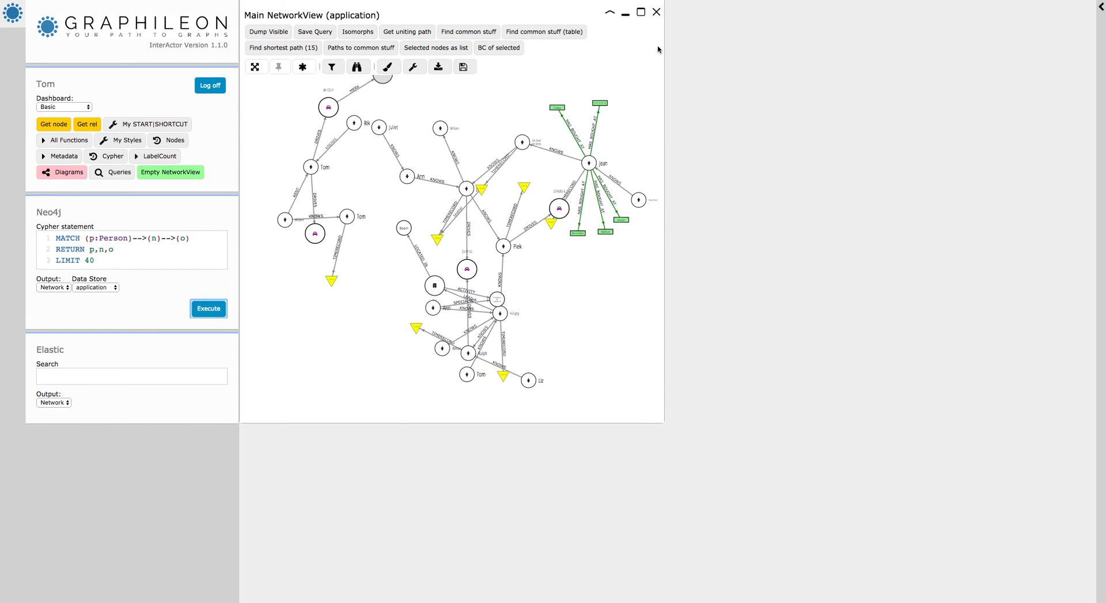
{"action": "left_click", "coordinate": [641, 11]}
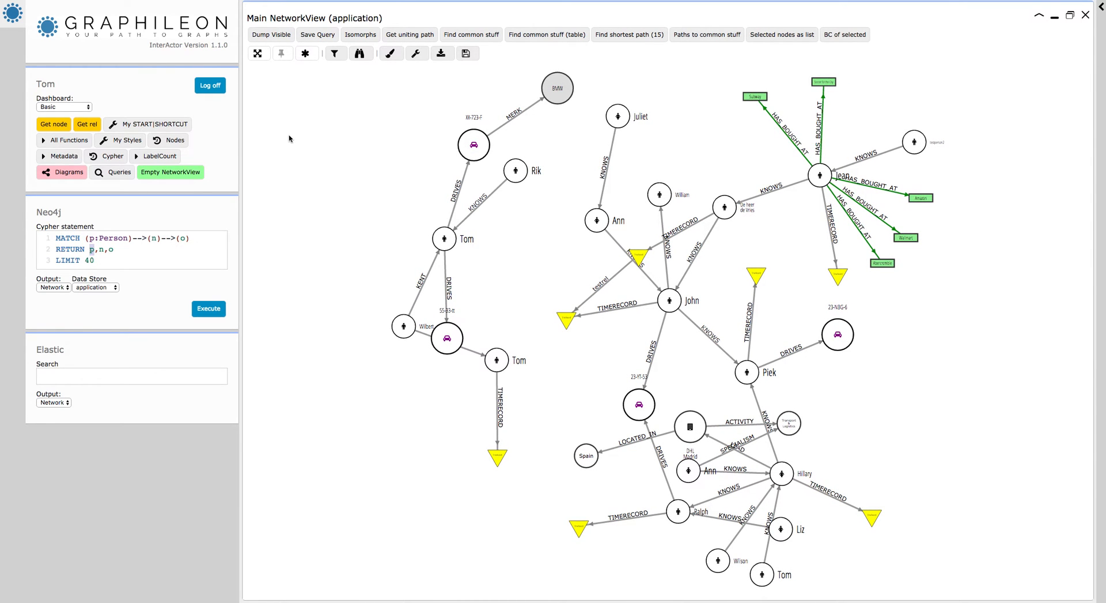
{"action": "left_click", "coordinate": [306, 55]}
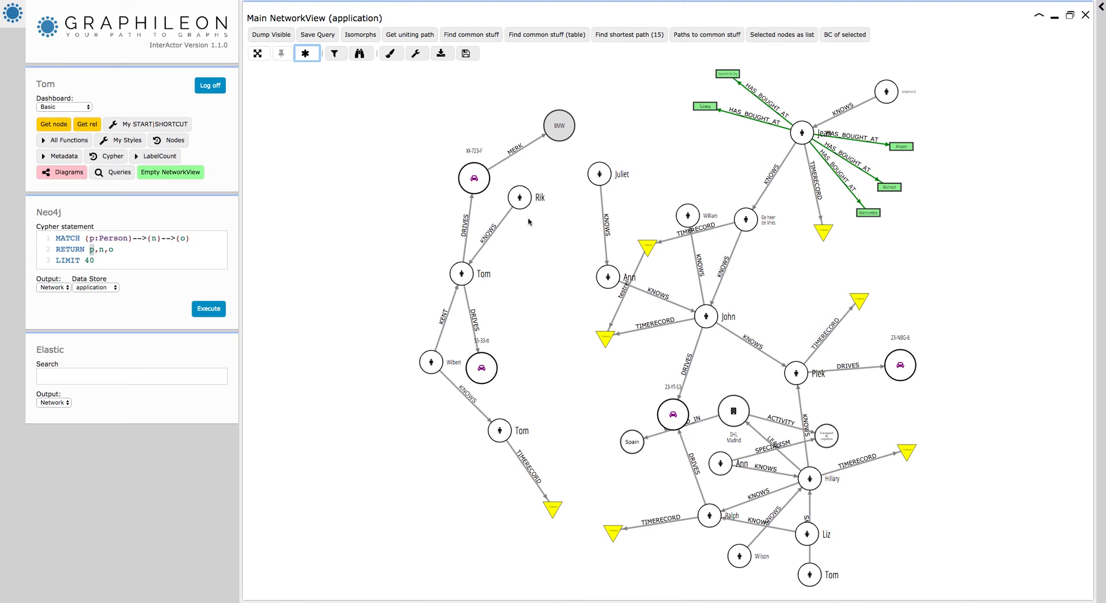
Step: Examine the styling of a male Person node, comparing the node:Person labelPosition with the node[gender=male] iconClass, and close the styles window
{"action": "right_click", "coordinate": [526, 200]}
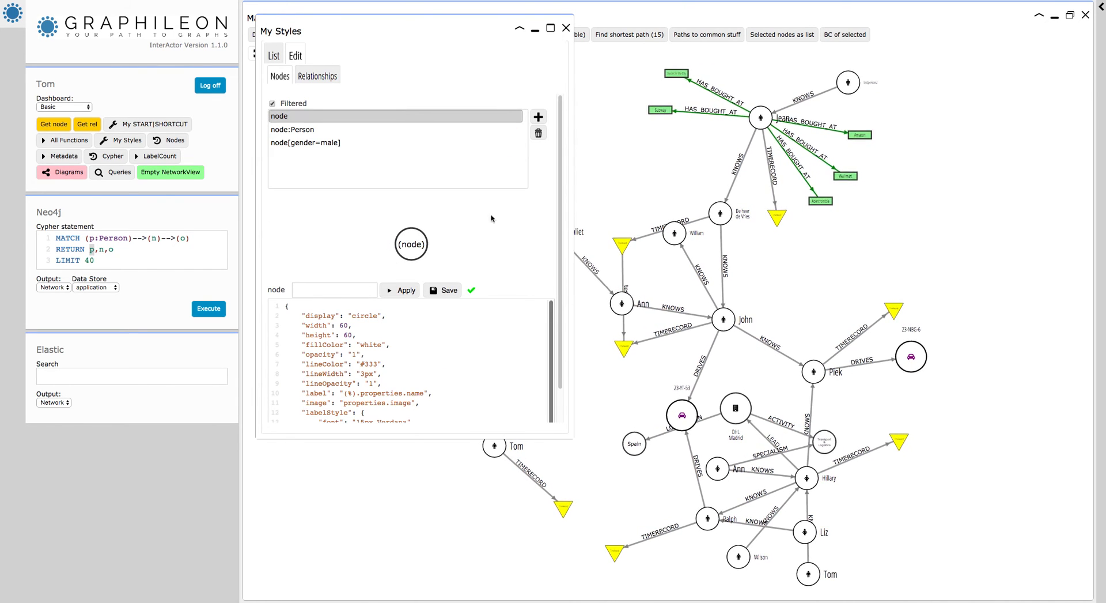
{"action": "left_click", "coordinate": [310, 130]}
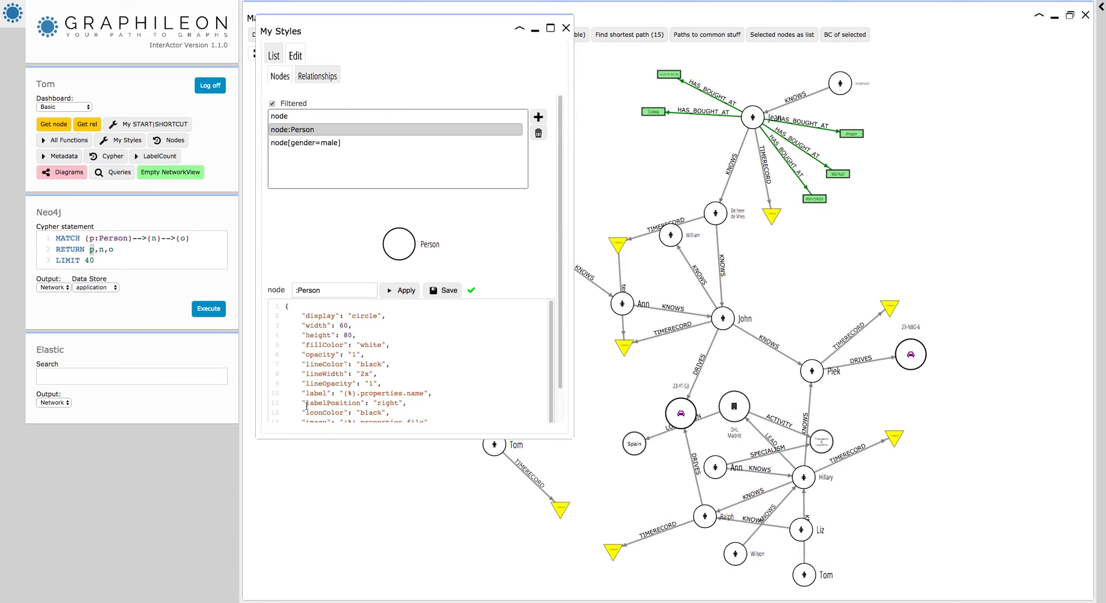
{"action": "left_click_drag", "start_coordinate": [306, 402], "coordinate": [406, 404]}
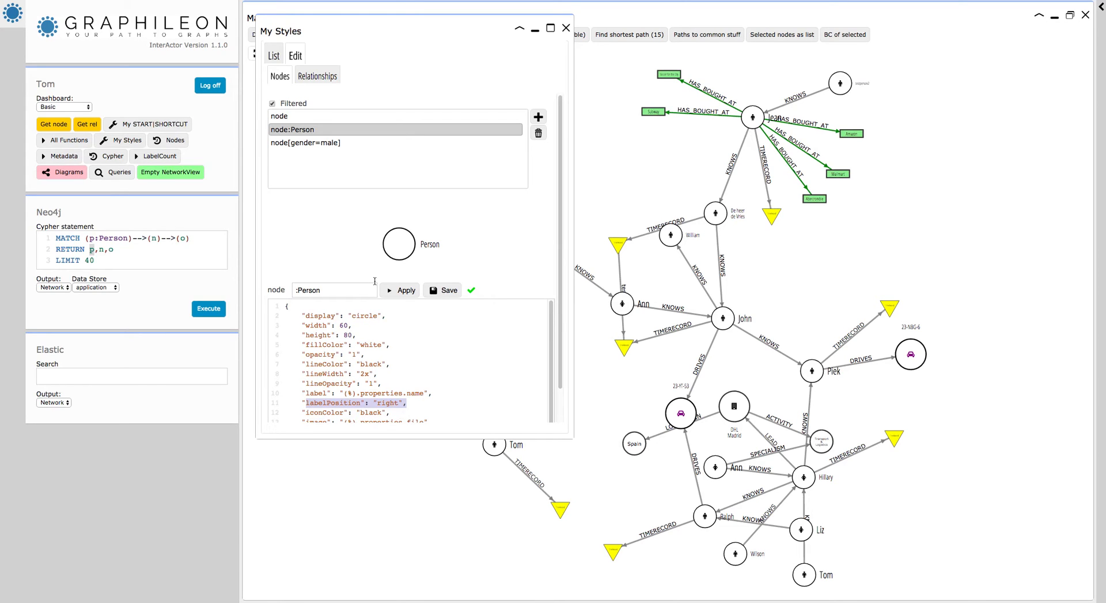
{"action": "left_click", "coordinate": [319, 145]}
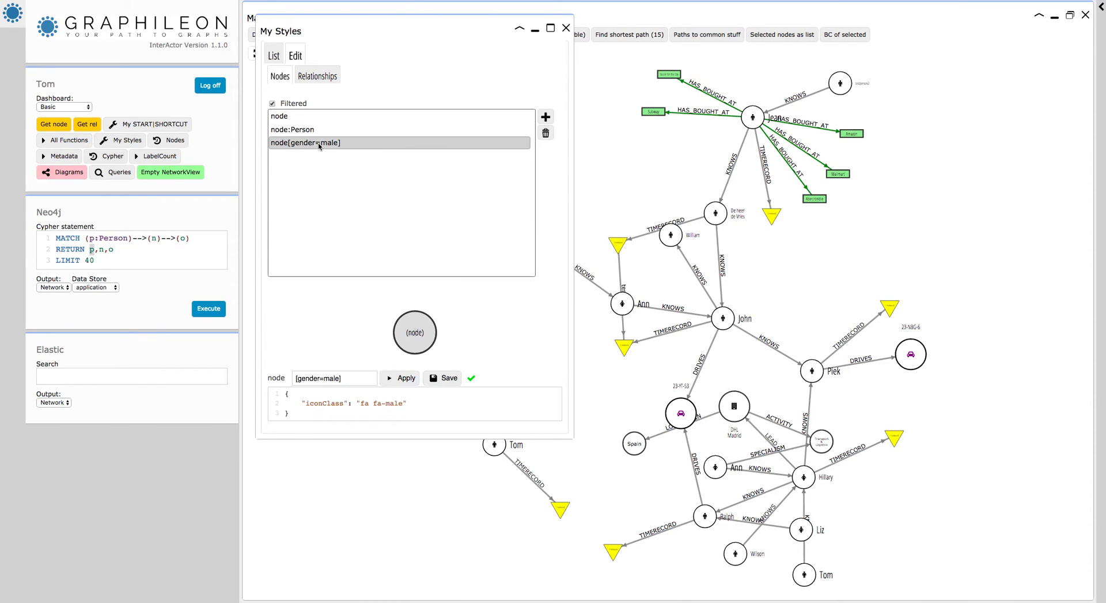
{"action": "left_click_drag", "start_coordinate": [410, 402], "coordinate": [296, 402]}
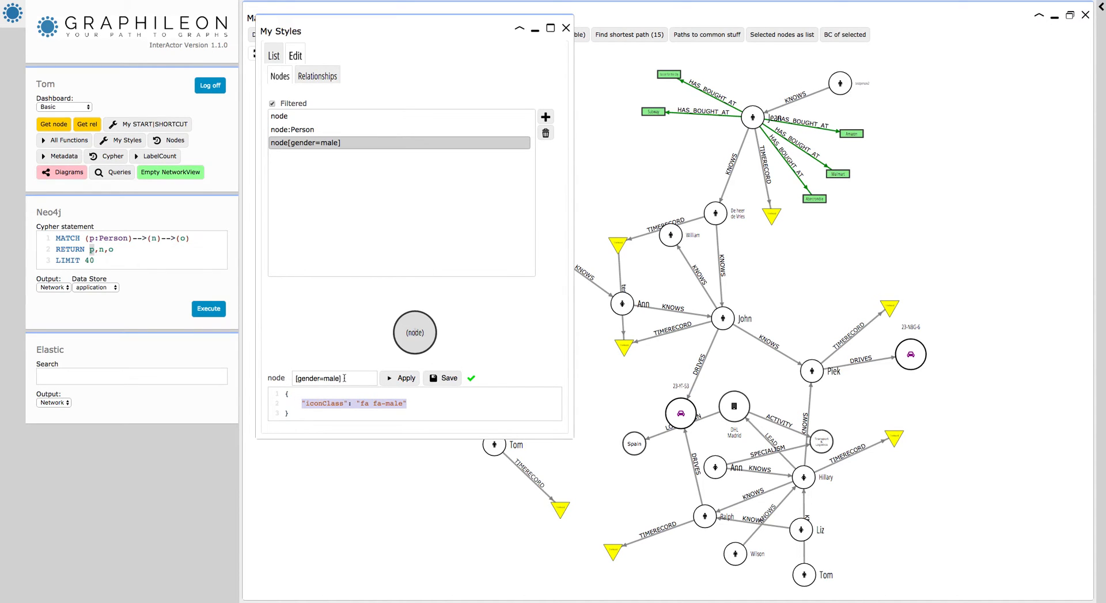
{"action": "left_click_drag", "start_coordinate": [344, 378], "coordinate": [289, 379]}
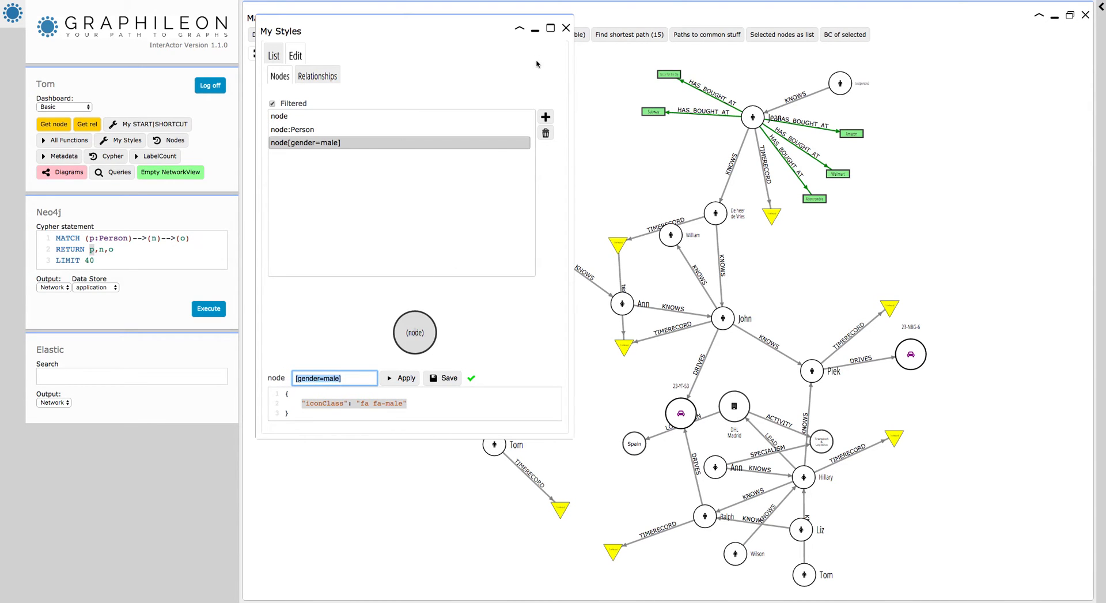
{"action": "left_click", "coordinate": [566, 30]}
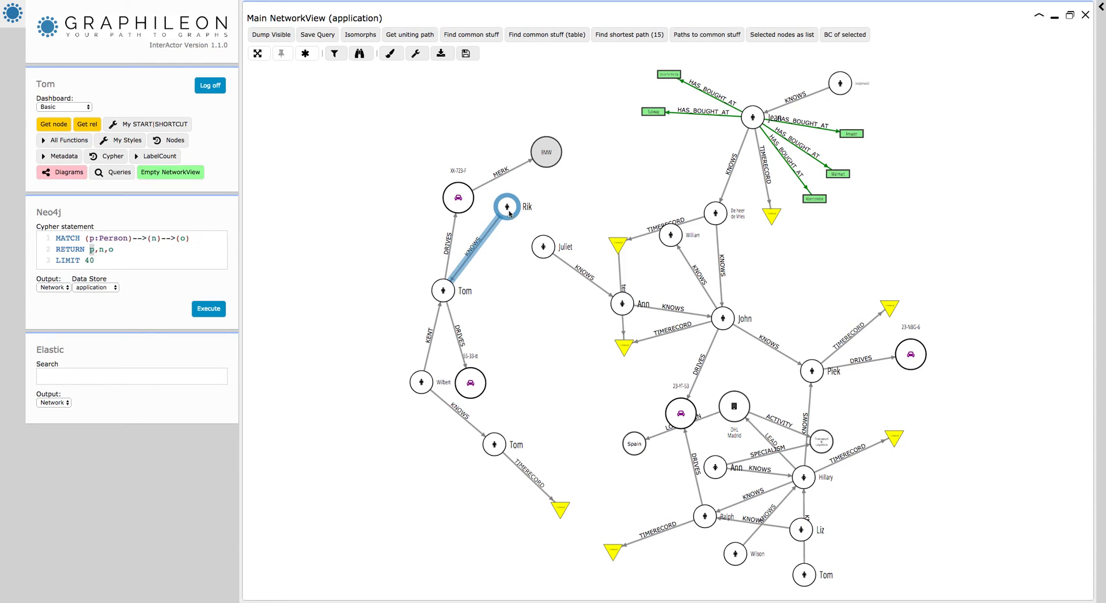
Step: View the network's computed styles, look into the Merchant node style, and browse the unfiltered list of node styles
{"action": "left_click", "coordinate": [392, 53]}
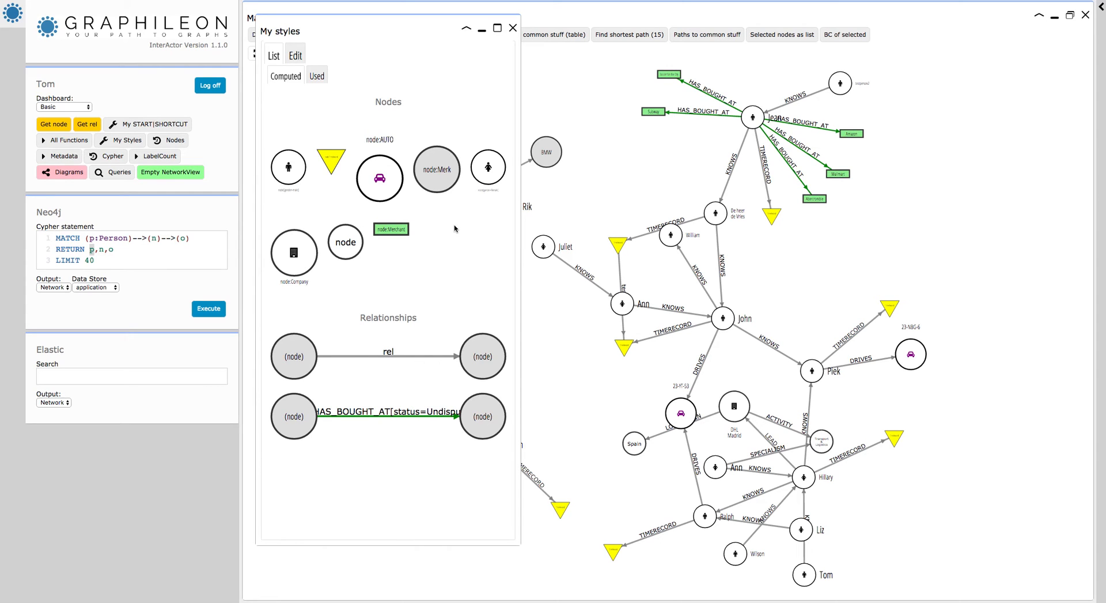
{"action": "left_click", "coordinate": [398, 231]}
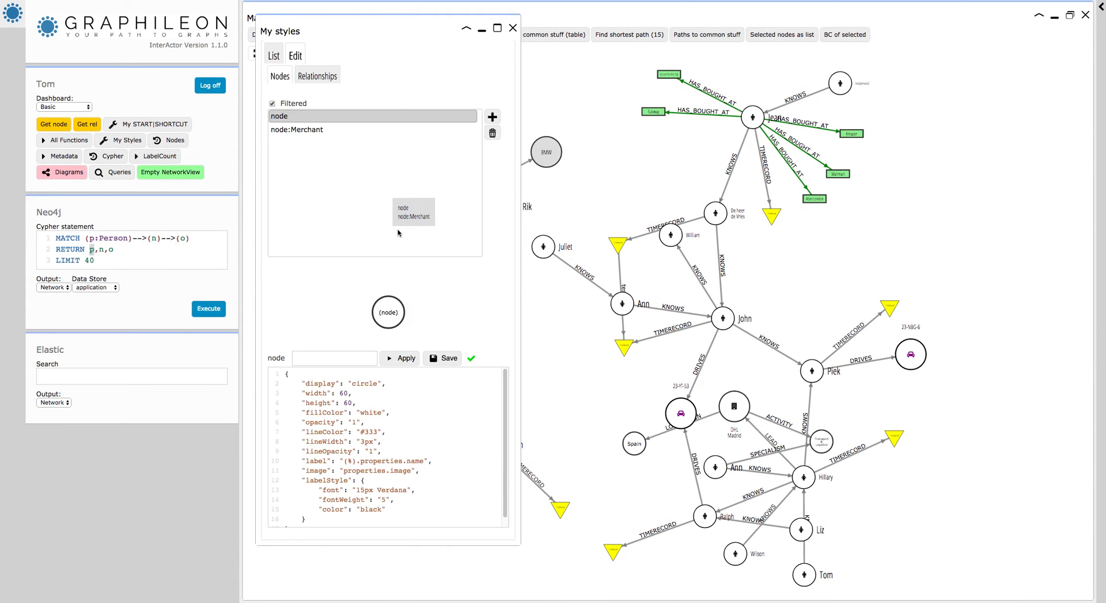
{"action": "left_click", "coordinate": [272, 104]}
{"action": "mouse_move", "coordinate": [476, 128]}
{"action": "left_mouse_down"}
{"action": "mouse_move", "coordinate": [476, 247]}
{"action": "mouse_move", "coordinate": [468, 135]}
{"action": "left_mouse_up"}
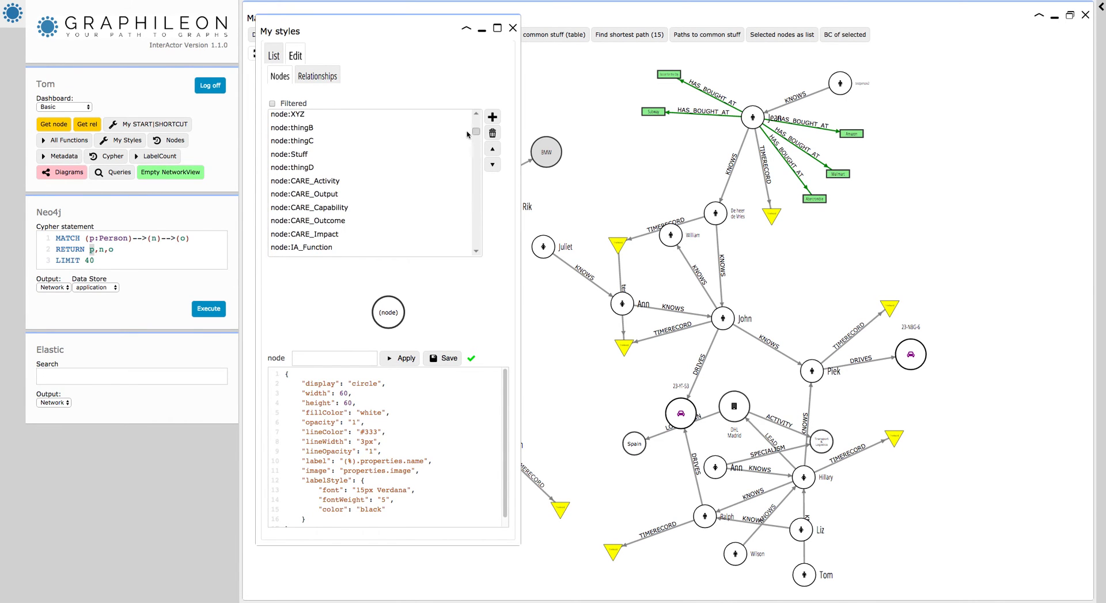
{"action": "left_click", "coordinate": [513, 29]}
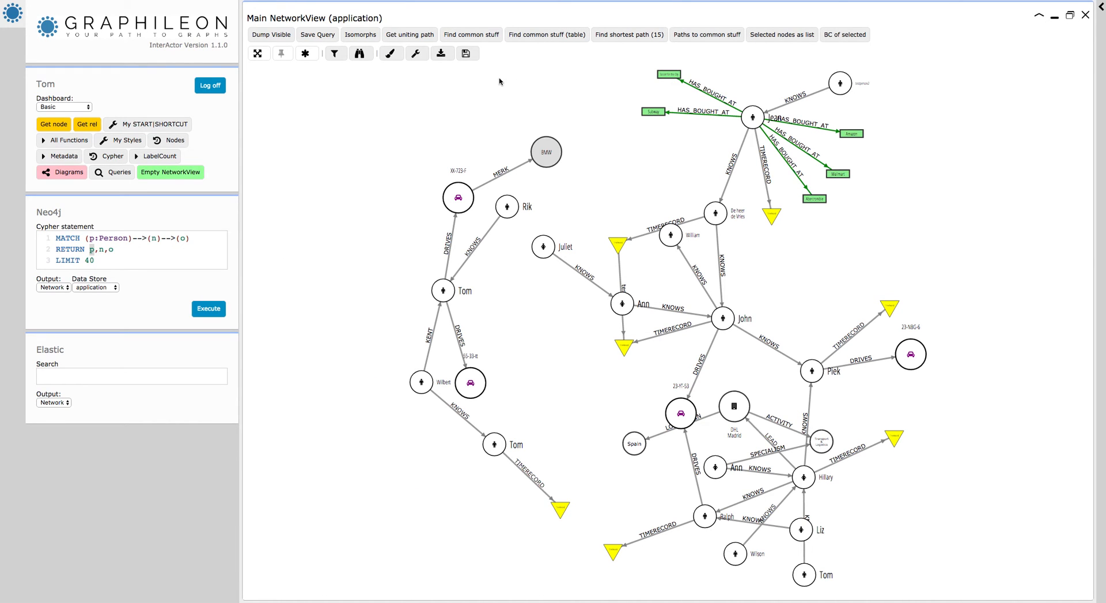
Step: Try the Gravity slider in the graph force parameters, put it back at 0.05, and close the parameters
{"action": "left_click", "coordinate": [418, 56]}
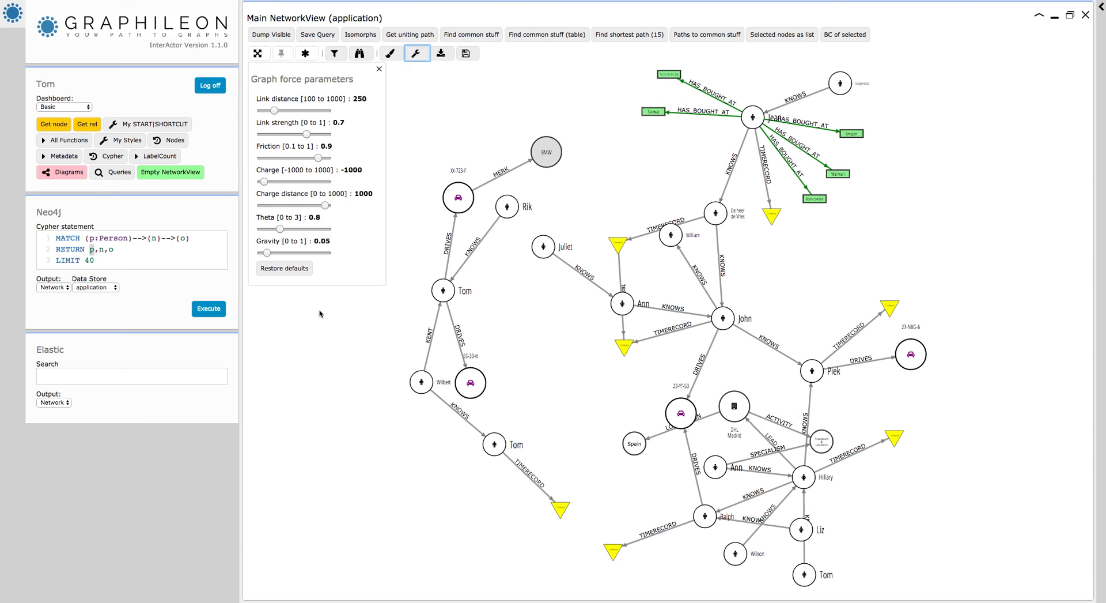
{"action": "left_click", "coordinate": [265, 253]}
{"action": "left_click_drag", "start_coordinate": [265, 253], "coordinate": [267, 255]}
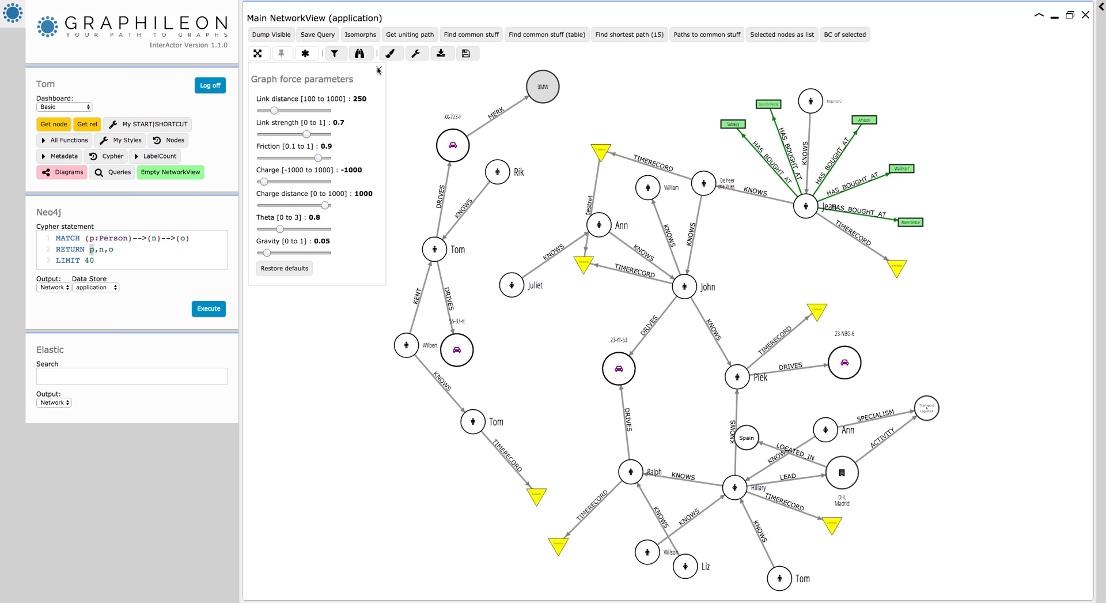
{"action": "left_click", "coordinate": [378, 70]}
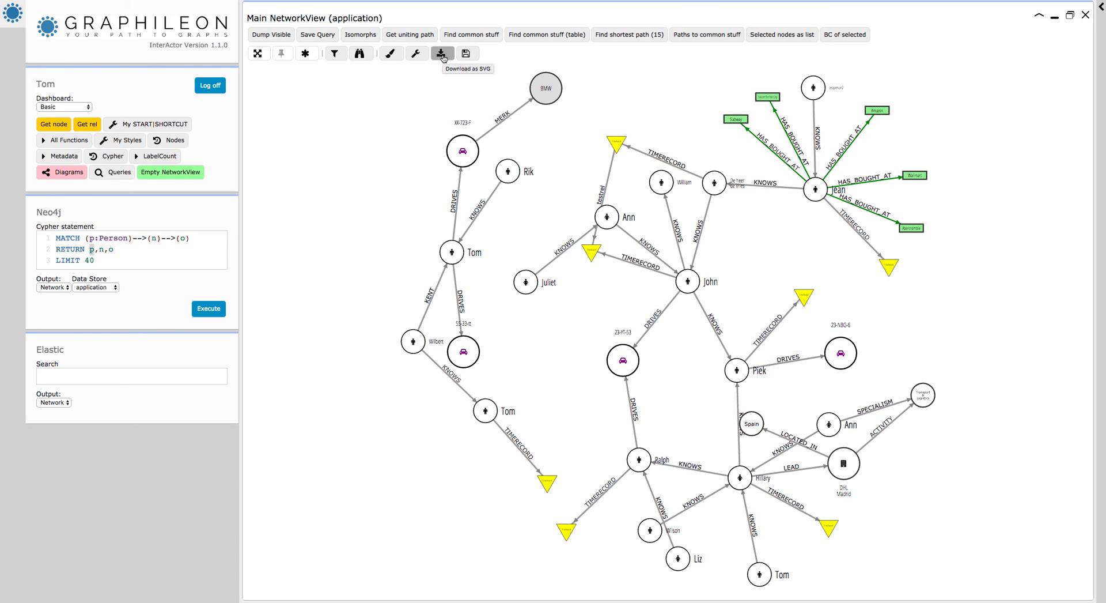
Step: Download the network as SVG and reposition and zoom the exported drawing to check it
{"action": "left_click", "coordinate": [443, 56]}
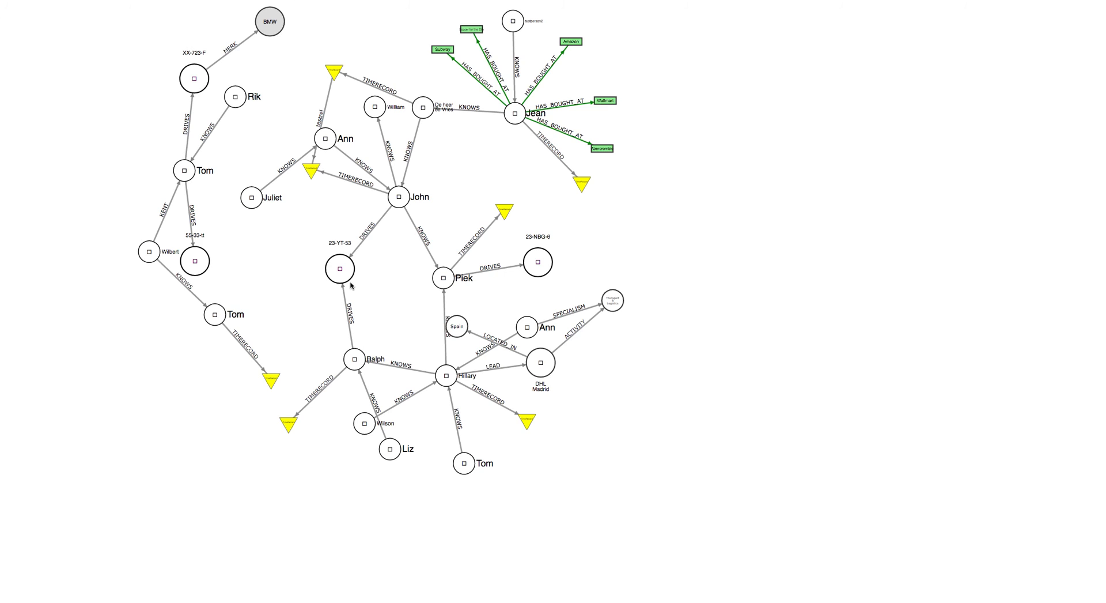
{"action": "left_click", "coordinate": [317, 243]}
{"action": "left_click_drag", "start_coordinate": [318, 242], "coordinate": [497, 264]}
{"action": "scroll", "coordinate": [497, 265], "scroll_direction": "up", "scroll_amount": 5}
{"action": "scroll", "coordinate": [498, 267], "scroll_direction": "down", "scroll_amount": 6}
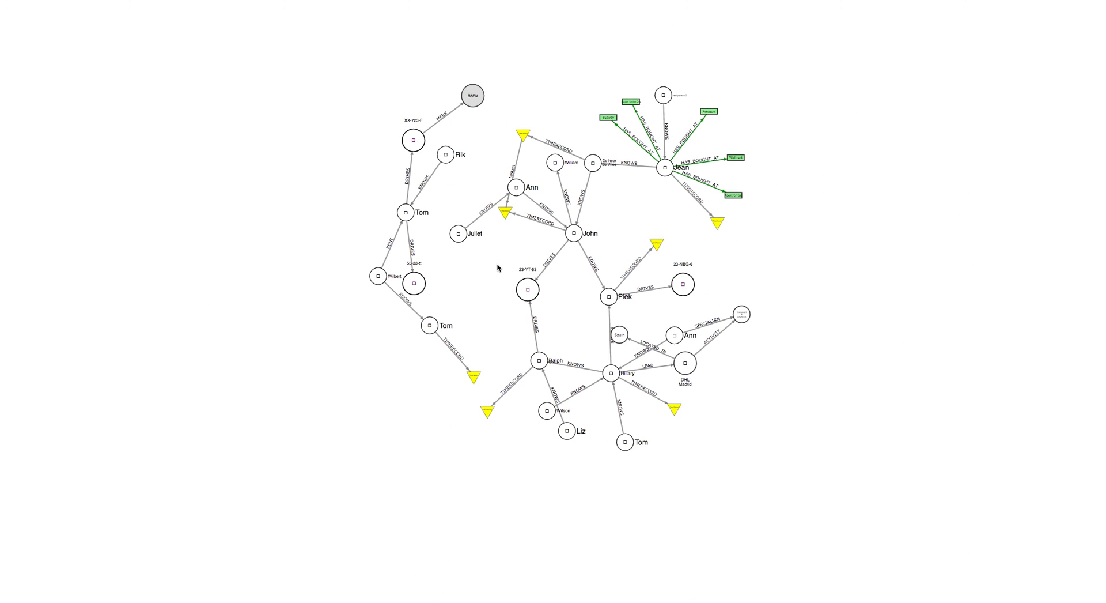